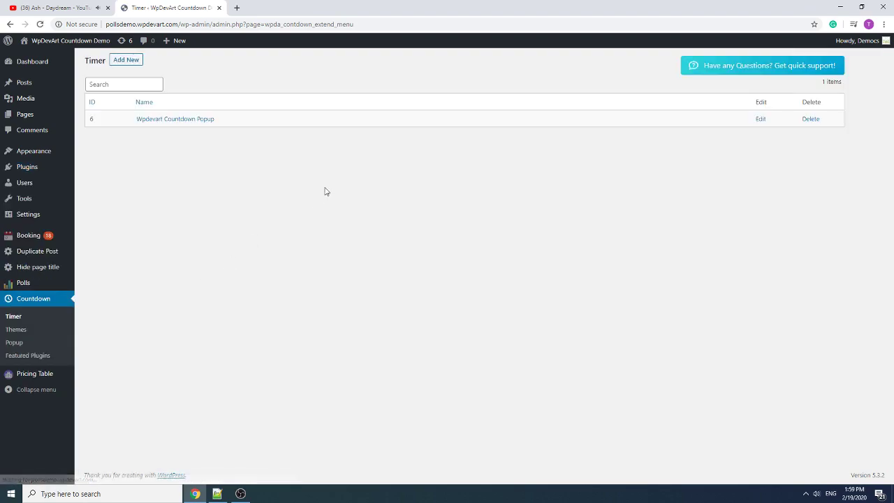
- Edit the Wpdevart Countdown Popup timer, setting its end date to 20/03/2020 09:16 and its time zone to (GMT) Lisbon
click(759, 120)
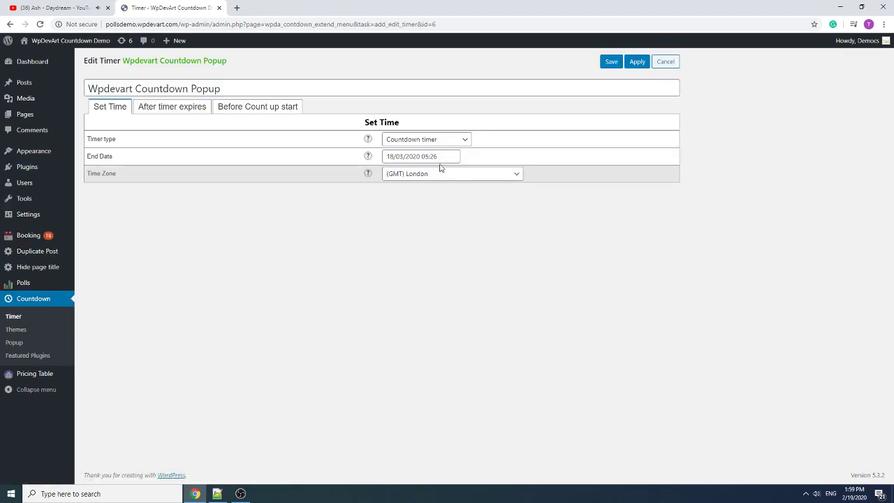
click(428, 156)
click(455, 241)
drag(431, 297, 447, 309)
click(479, 327)
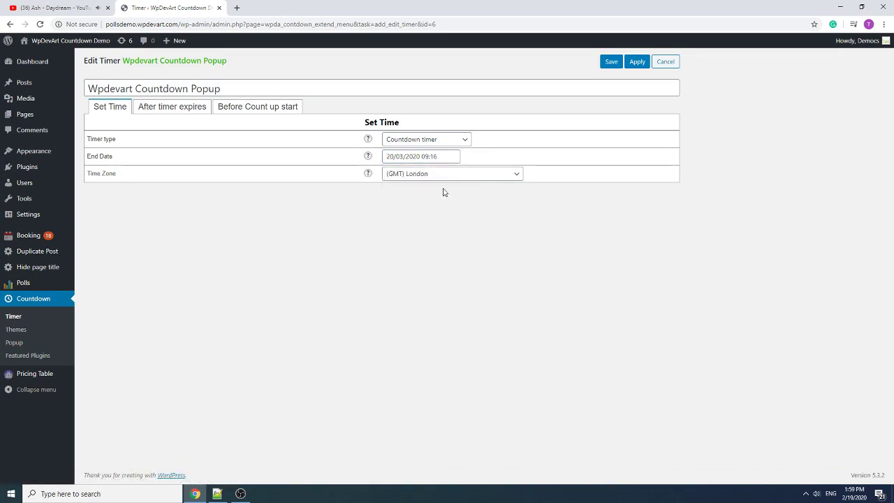
click(439, 176)
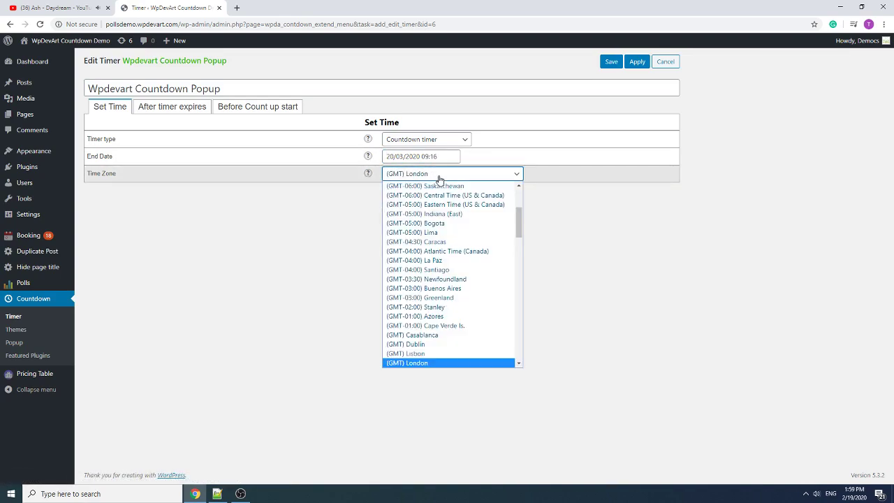
click(423, 354)
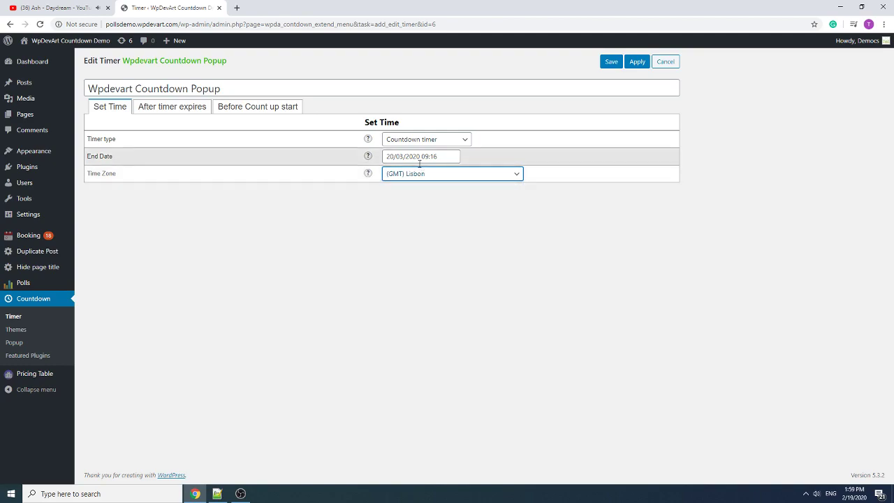
- Use the Countdown timer type with Hide Countdown as the action after the timer expires, and save the timer
click(415, 140)
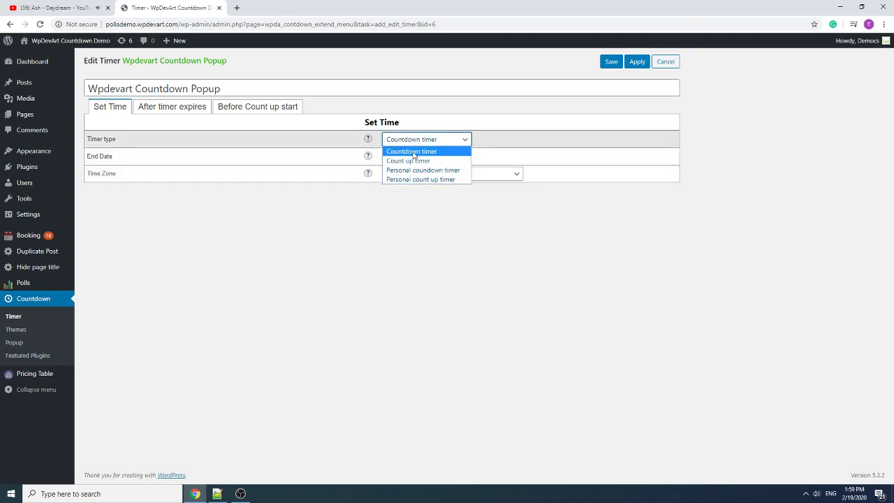
click(416, 151)
click(174, 107)
click(411, 143)
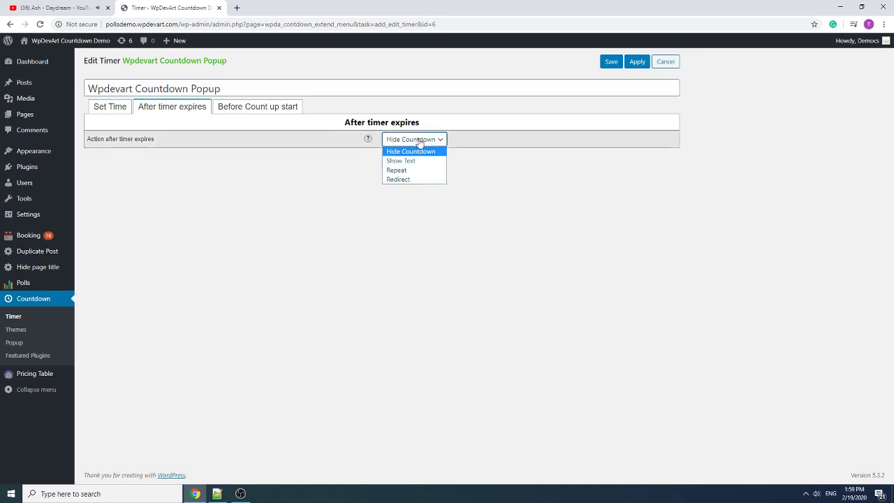
click(417, 152)
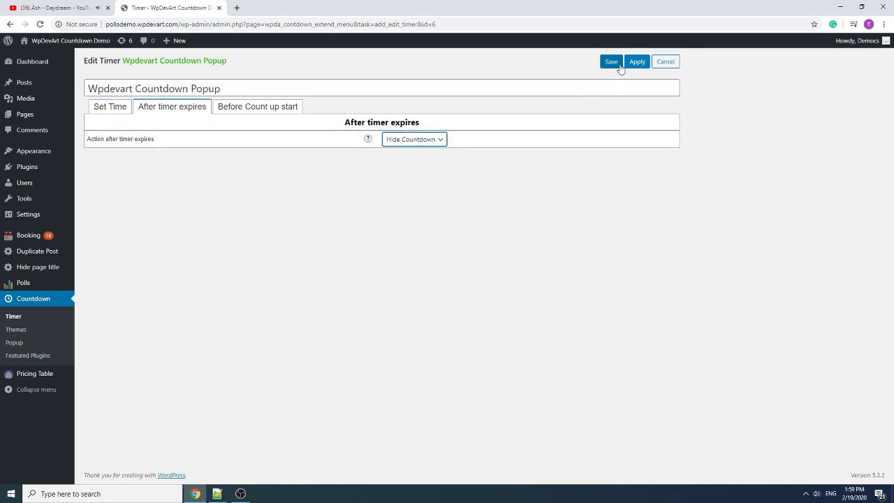
click(615, 65)
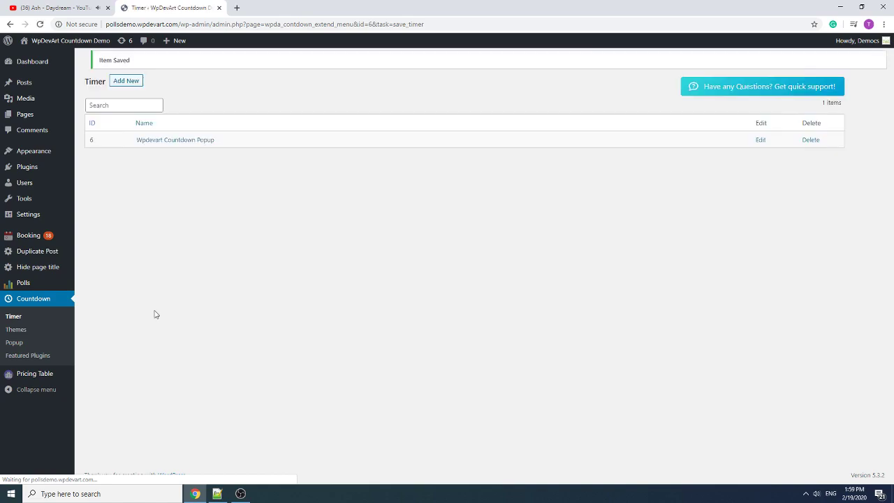
- Open the countdown plugin's popup settings and enable the countdown popup
click(13, 331)
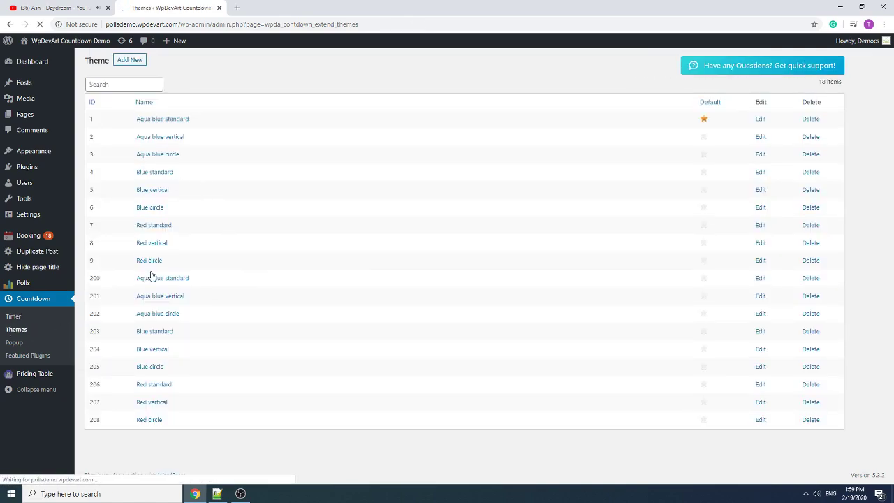
click(14, 342)
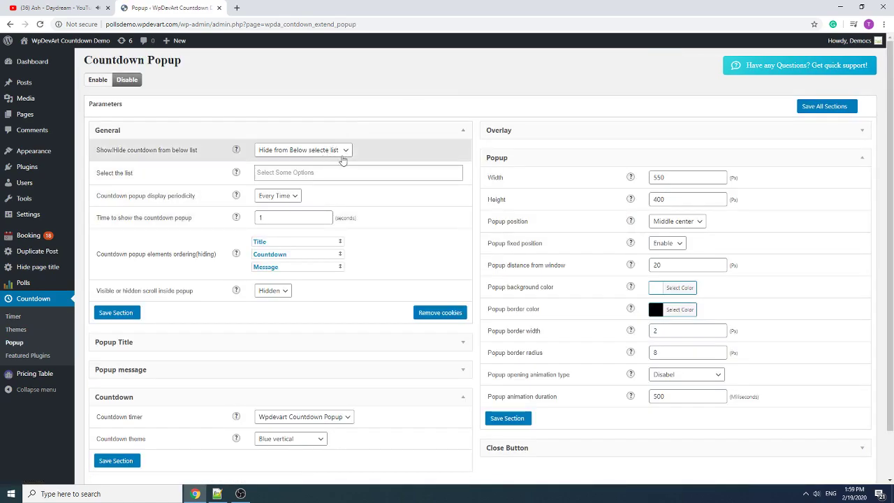
click(384, 134)
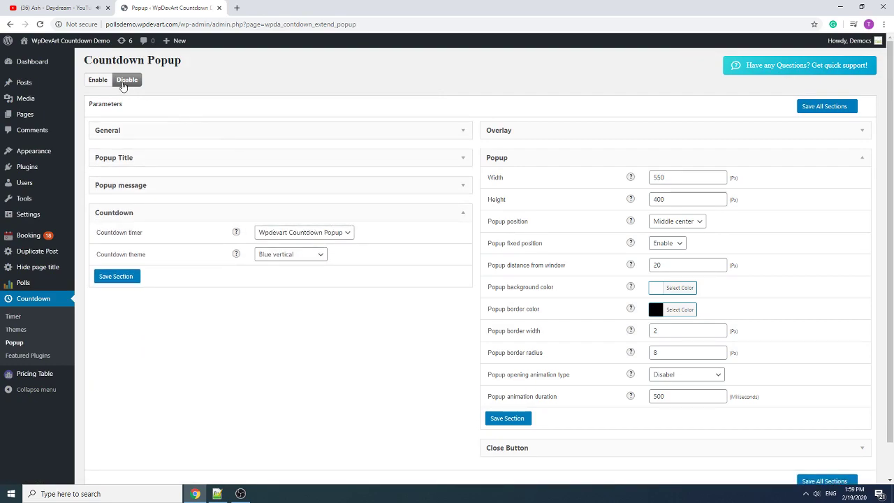
click(98, 81)
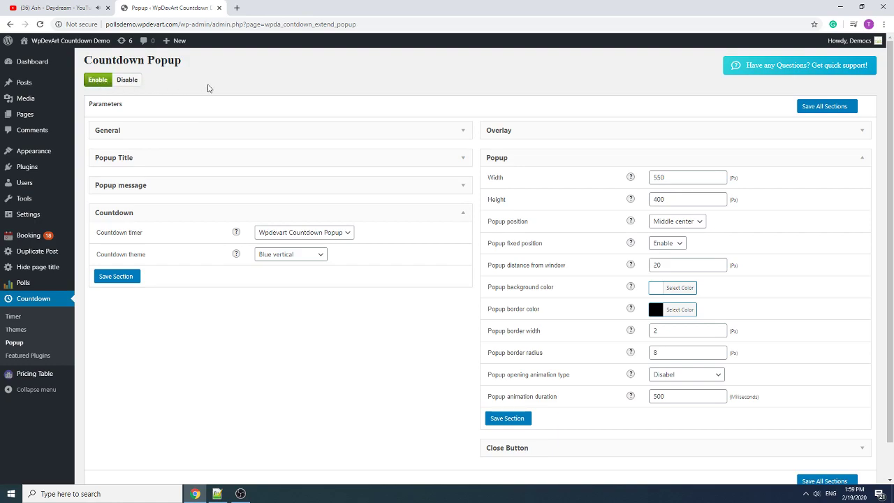
- Assign the Wpdevart Countdown Popup timer and the Red circle theme to the popup, and save the Countdown section
click(318, 235)
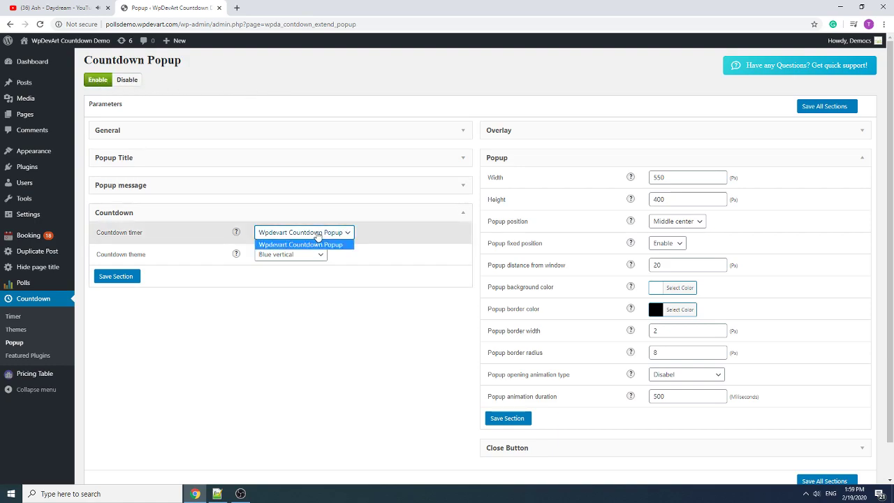
click(316, 236)
click(303, 257)
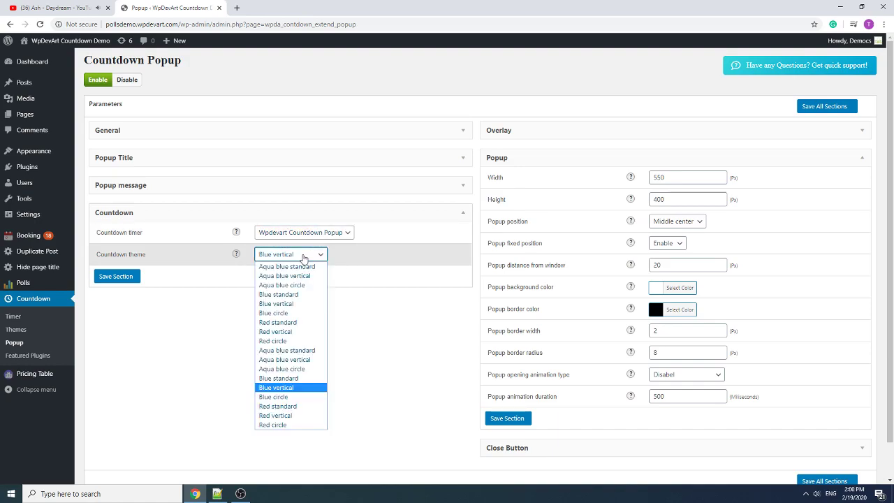
click(277, 424)
click(126, 276)
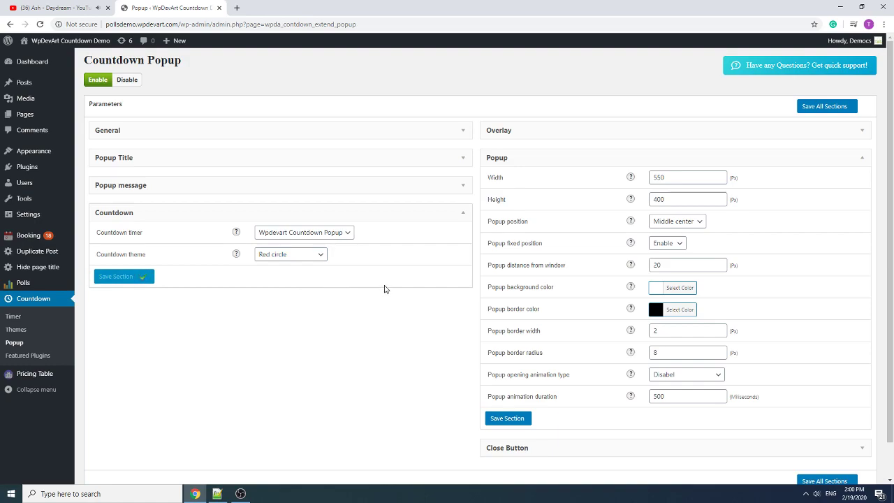
click(403, 215)
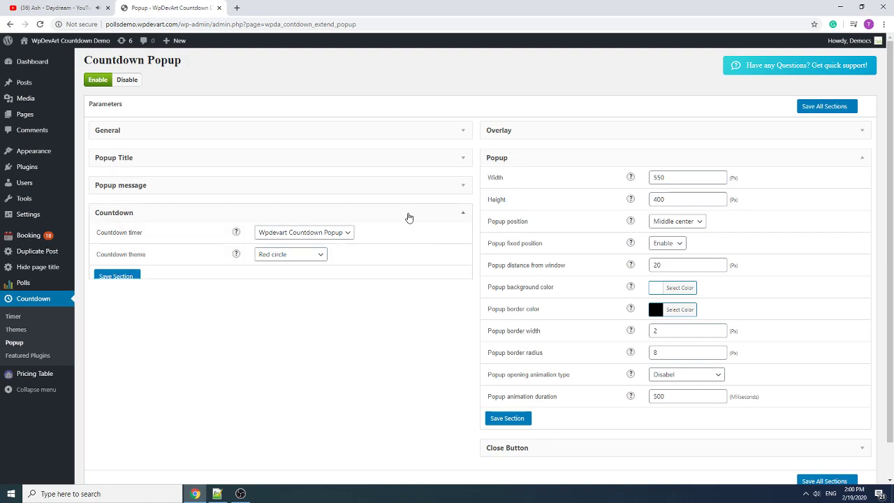
click(686, 225)
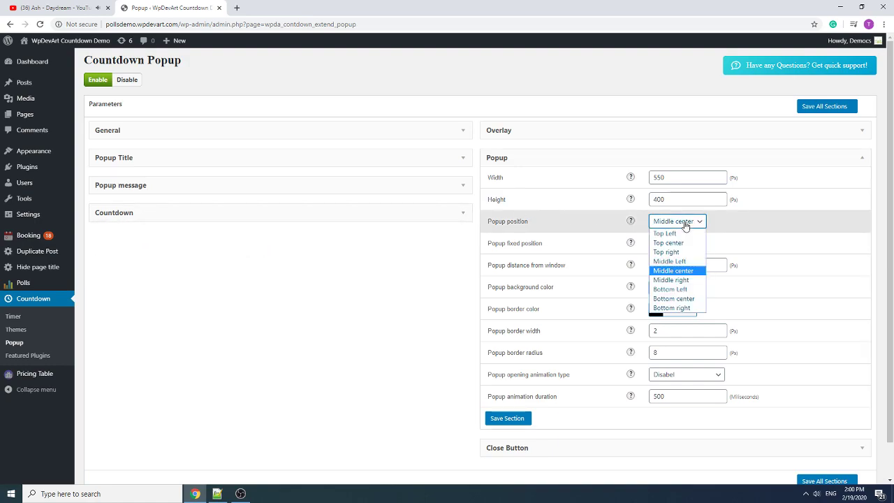
click(685, 225)
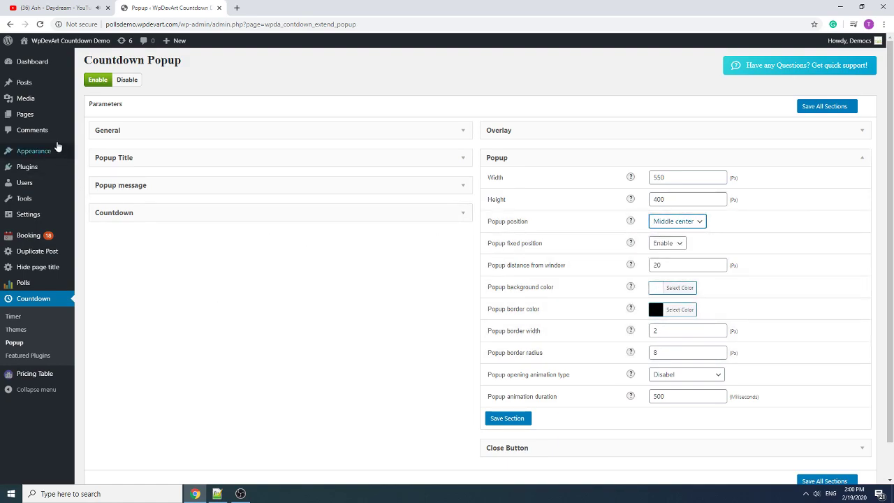
- Create a new page in a separate browser tab and title it "Popup Countdown plugin"
mouse_move(32, 116)
middle_click(74, 130)
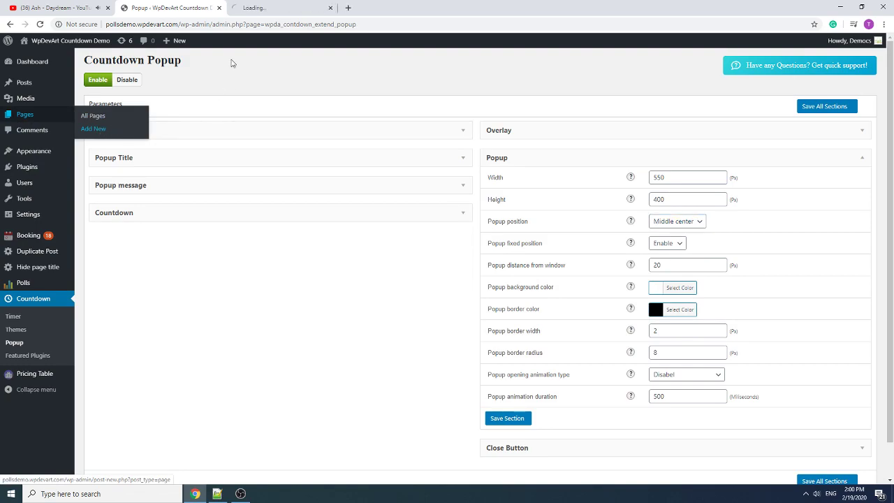
click(262, 9)
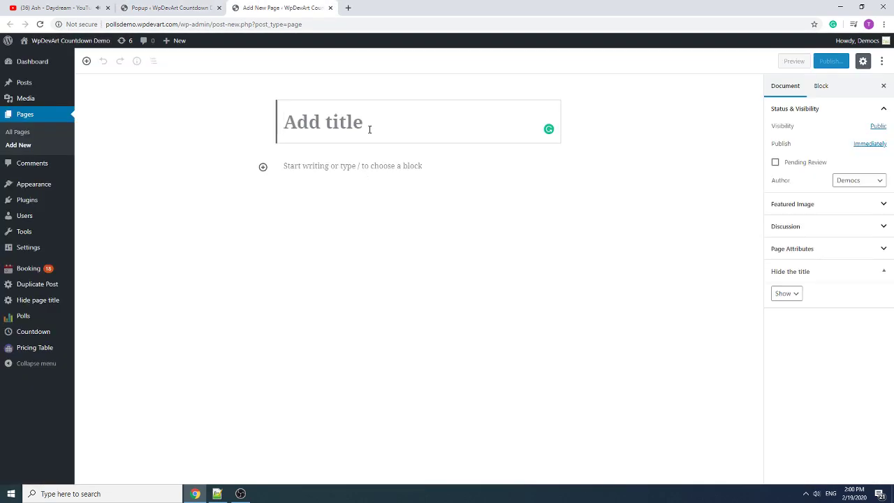
text(Popup Countdo)
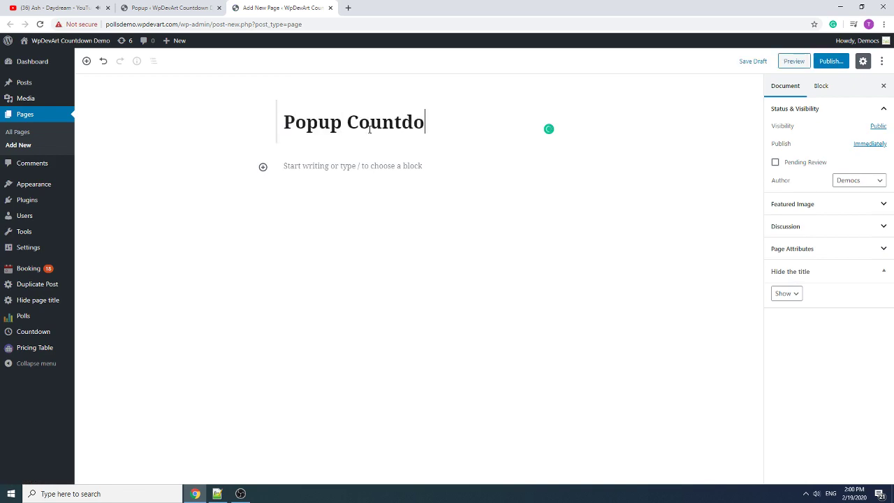
text(wn plui)
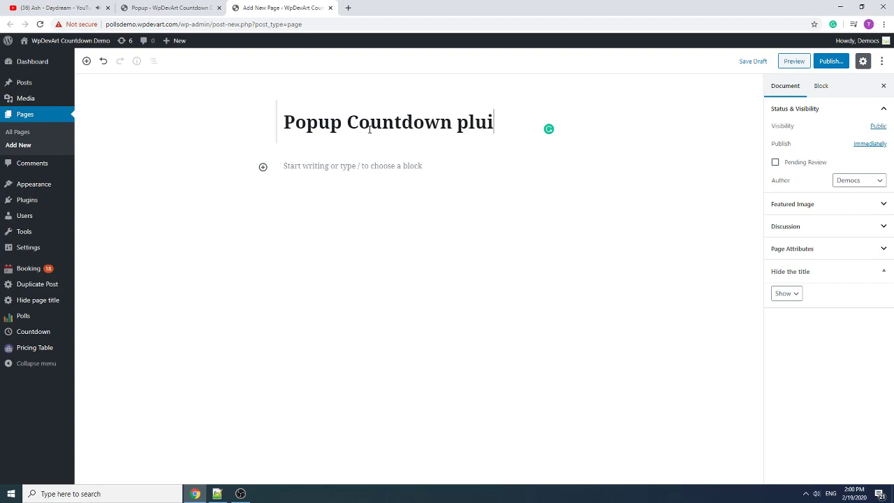
key(BackSpace)
text(gin)
- Add the paragraph "This is the WpDevArt countdown test page" to the page and publish it
click(408, 168)
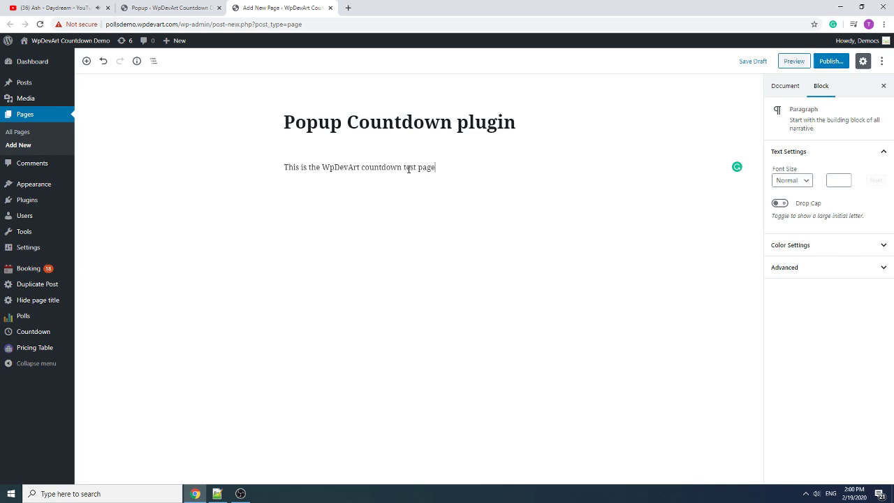
click(828, 64)
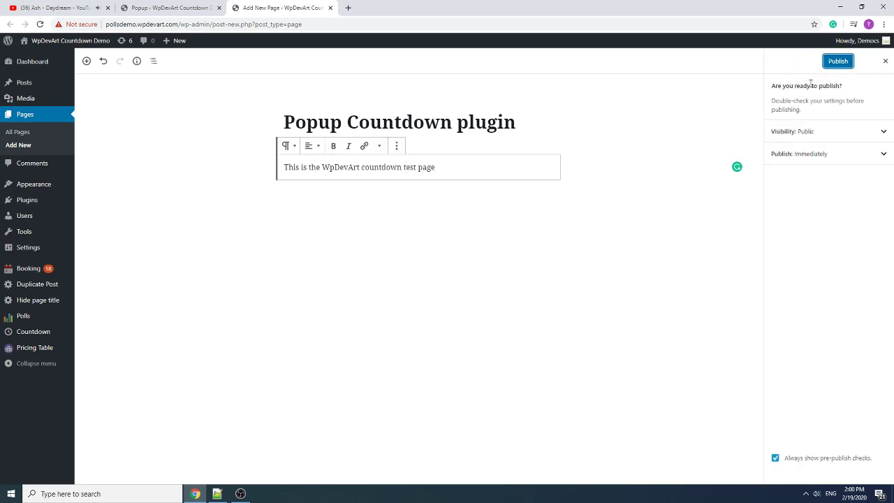
click(838, 61)
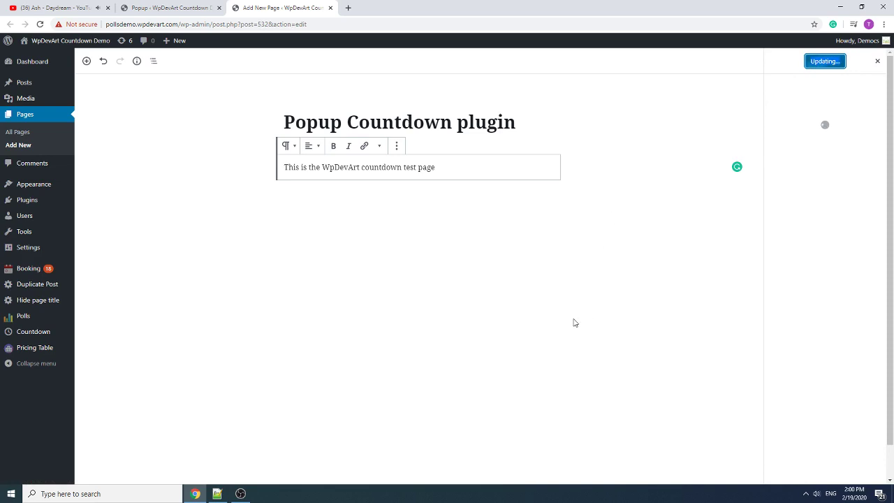
- View the published page to check the countdown popup, and close the popup
click(163, 465)
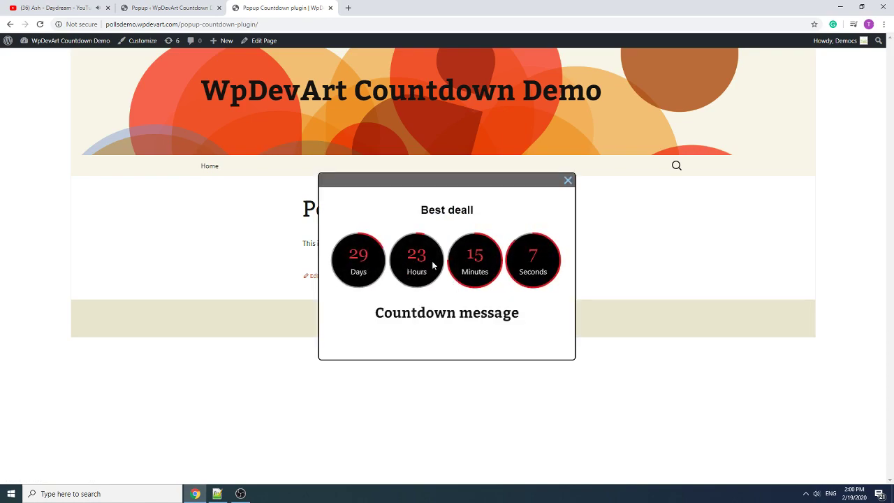
click(567, 181)
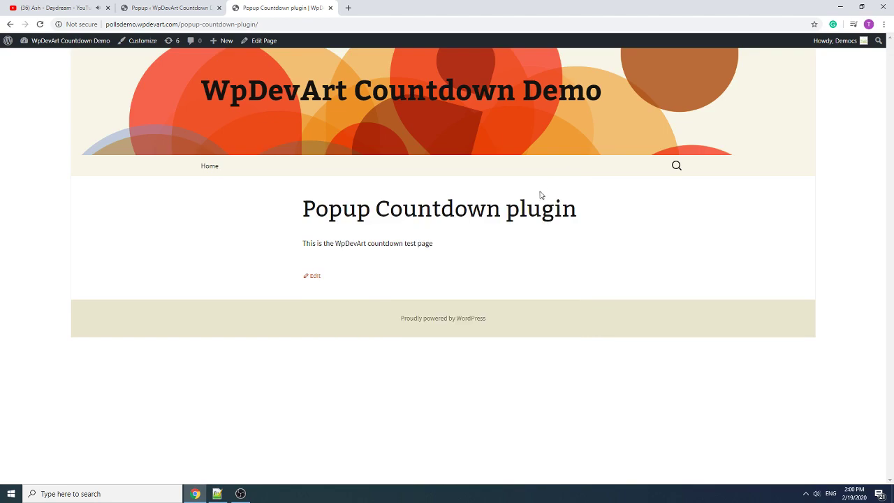
- In the popup settings, set the border color to red and the background color to #cccccc, and save the Popup section
click(168, 8)
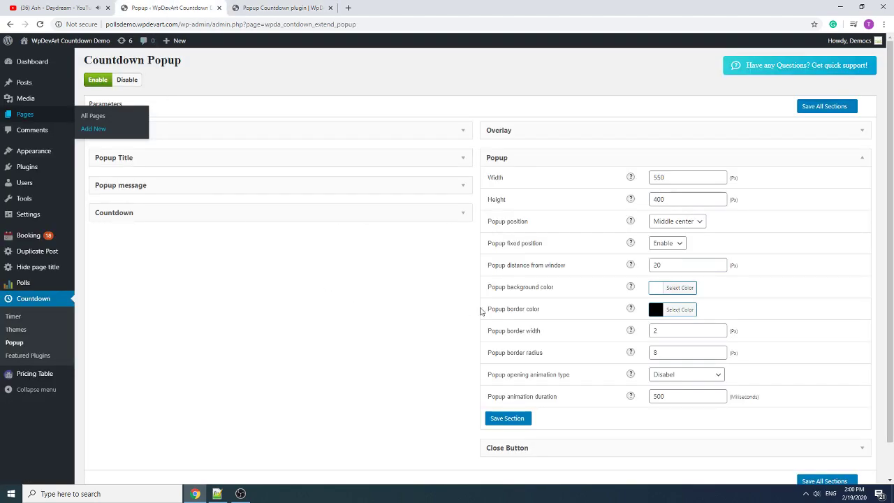
click(658, 310)
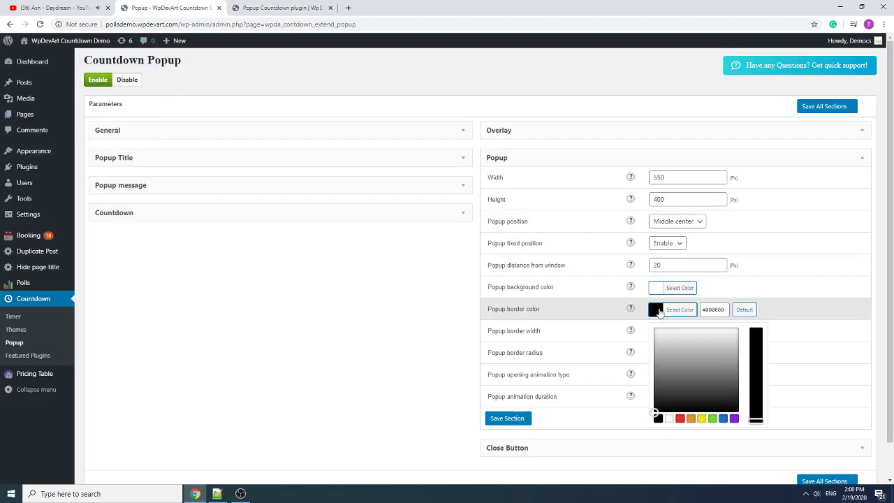
click(679, 419)
click(677, 287)
click(661, 321)
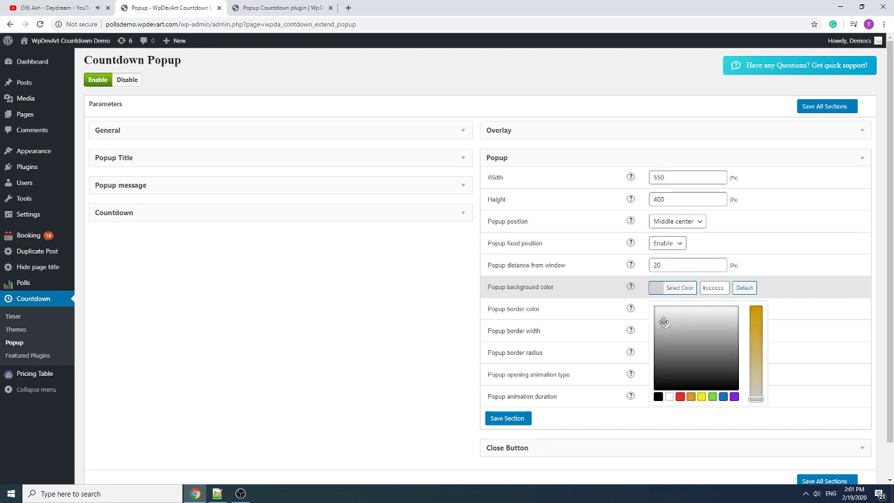
click(507, 421)
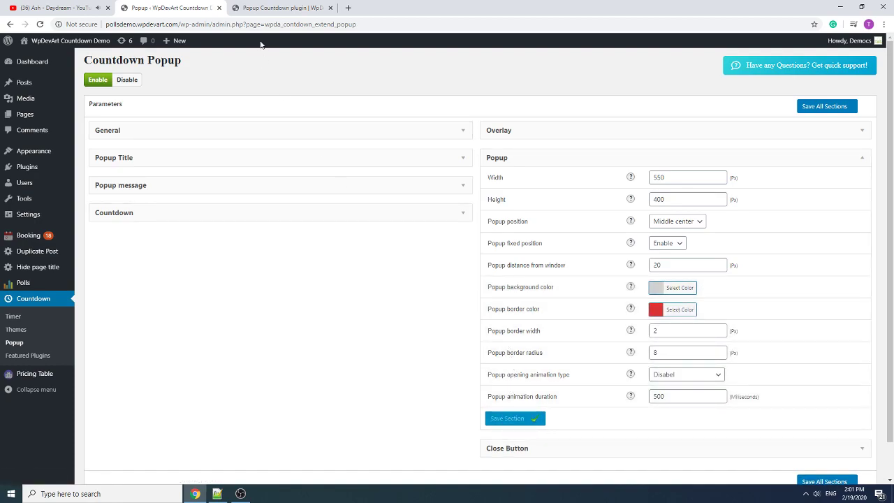
- Reload the published test page to check the popup's new colors
click(270, 8)
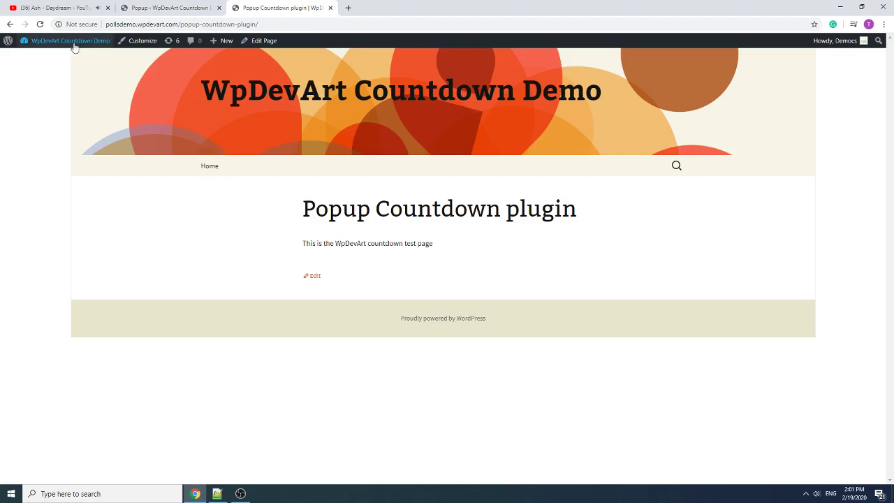
click(40, 24)
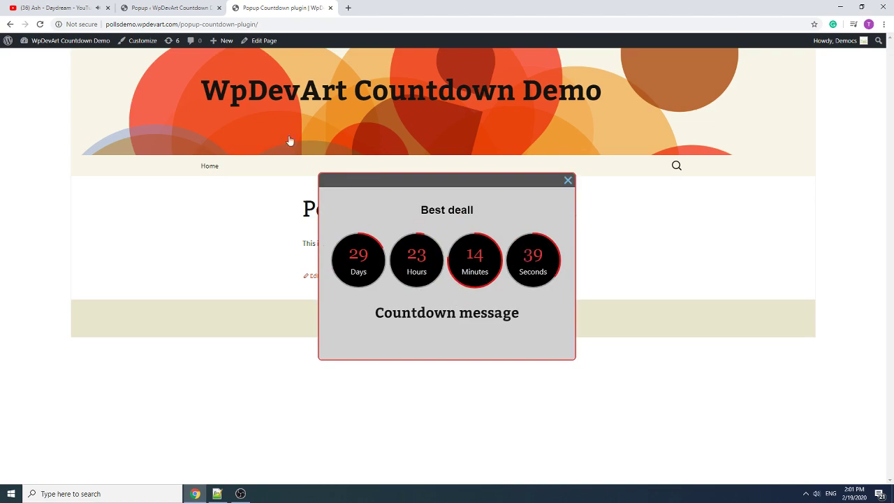
- In the popup settings, change the popup border color to black (#000000) and save the Popup section
click(185, 5)
click(655, 311)
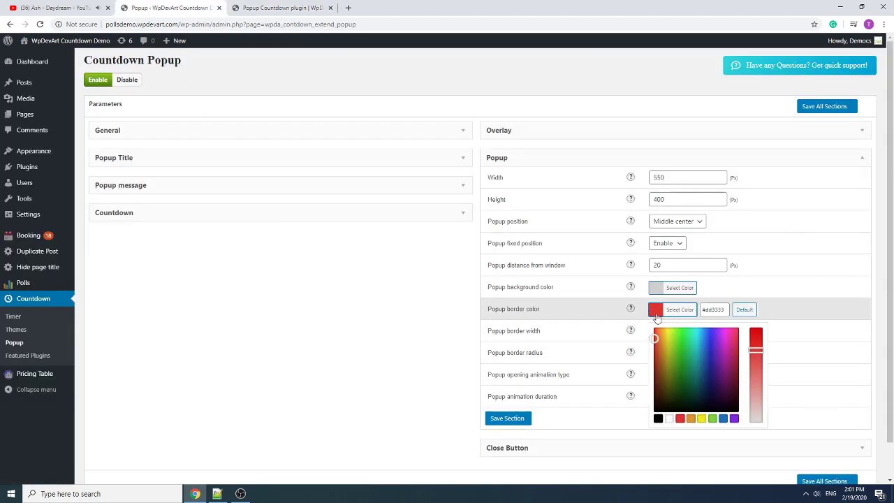
click(658, 418)
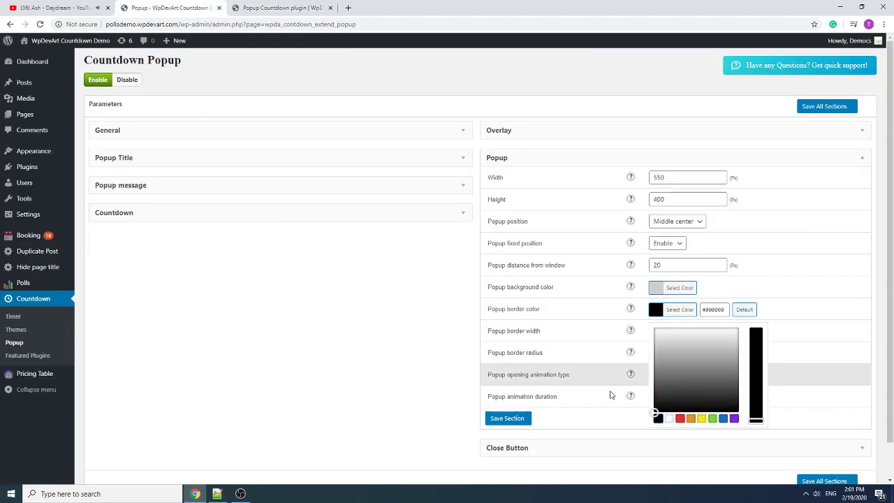
click(507, 417)
- In the Overlay section, set Show overlay to Show and the overlay transparency to 70%
click(566, 133)
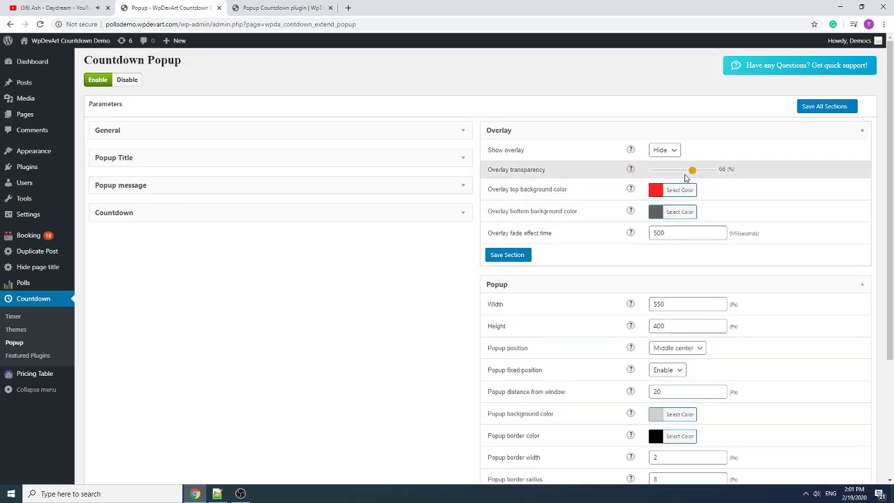
click(664, 149)
click(661, 160)
drag(692, 171, 696, 173)
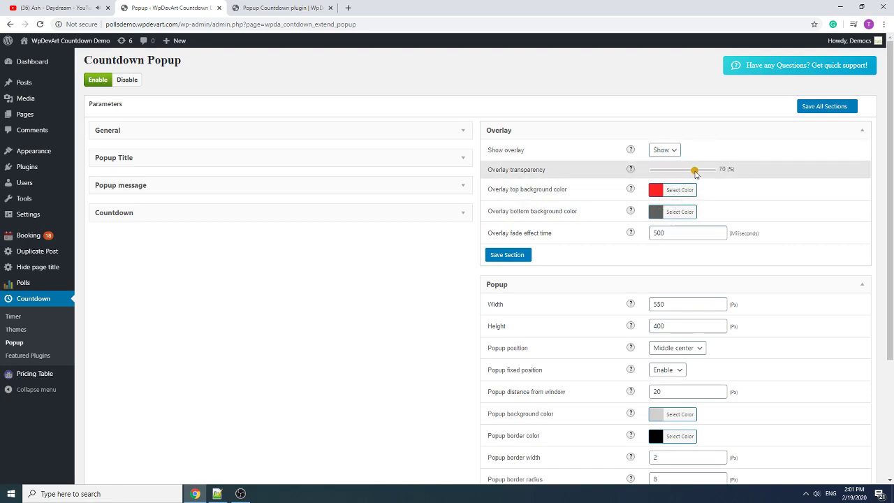
- Set the overlay bottom background color to a light red and save the Overlay section
click(657, 213)
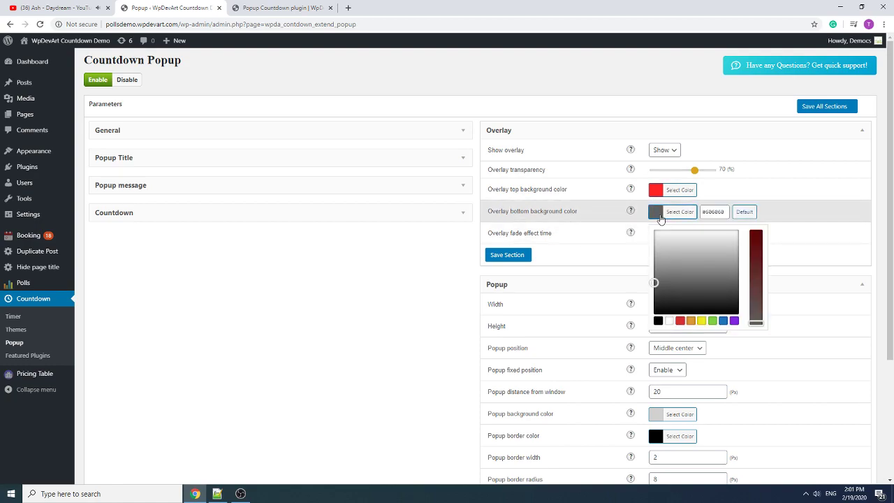
click(680, 321)
drag(757, 261, 756, 287)
click(520, 257)
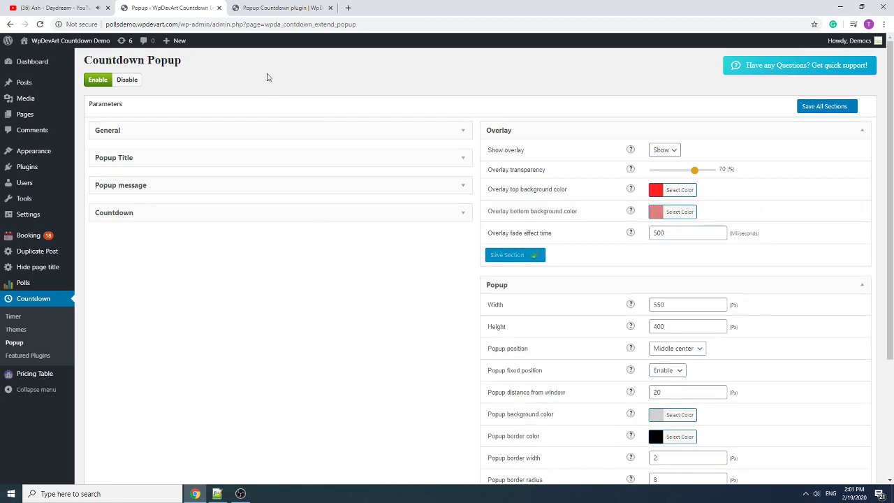
- Reload the published test page to check the overlay and border color of the popup
click(246, 8)
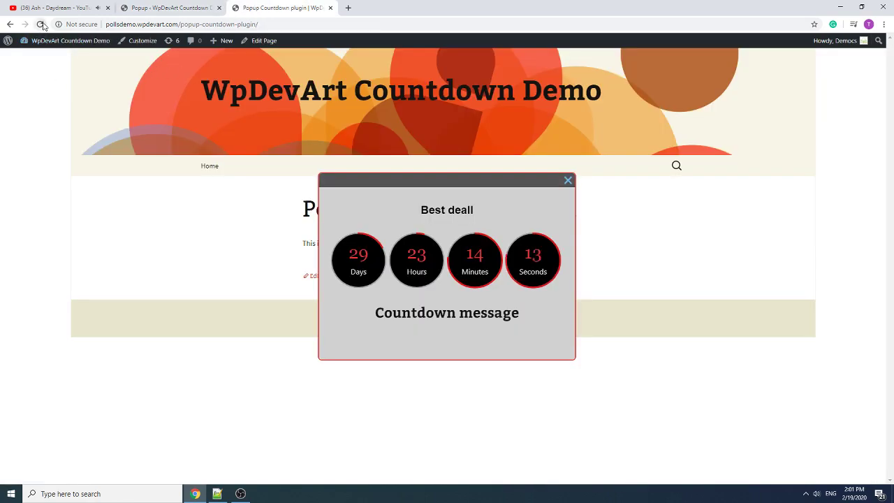
click(246, 297)
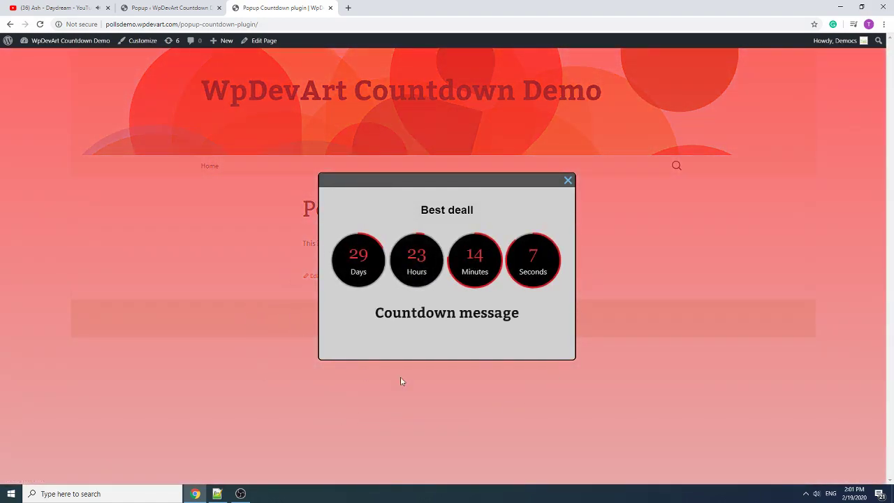
- In the popup settings, set Show overlay to Hide and save the Overlay section
key(ctrl+shift+Tab)
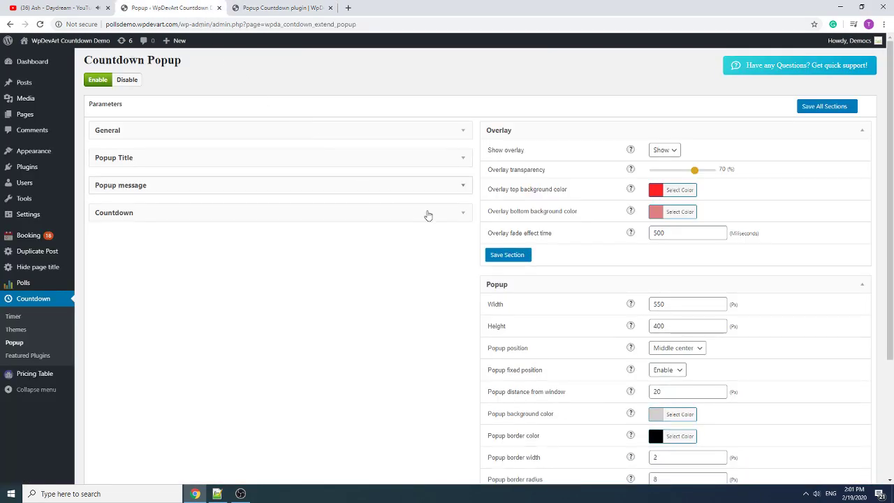
click(663, 152)
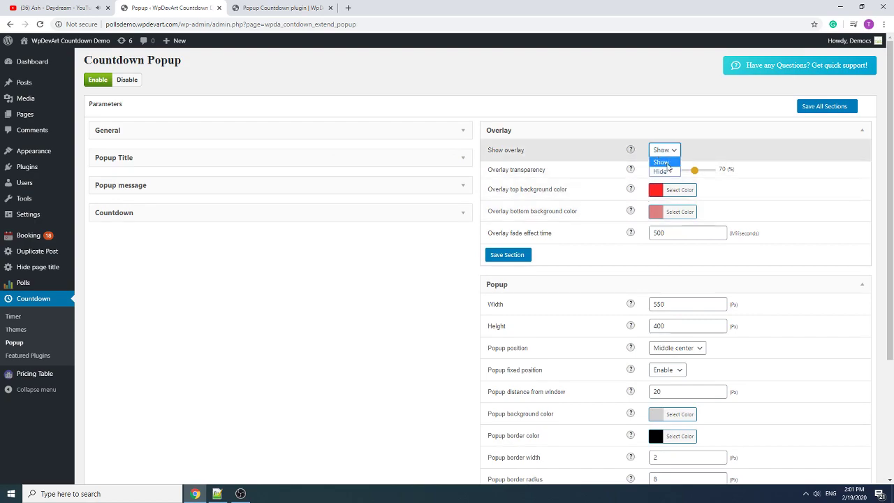
click(661, 171)
click(517, 255)
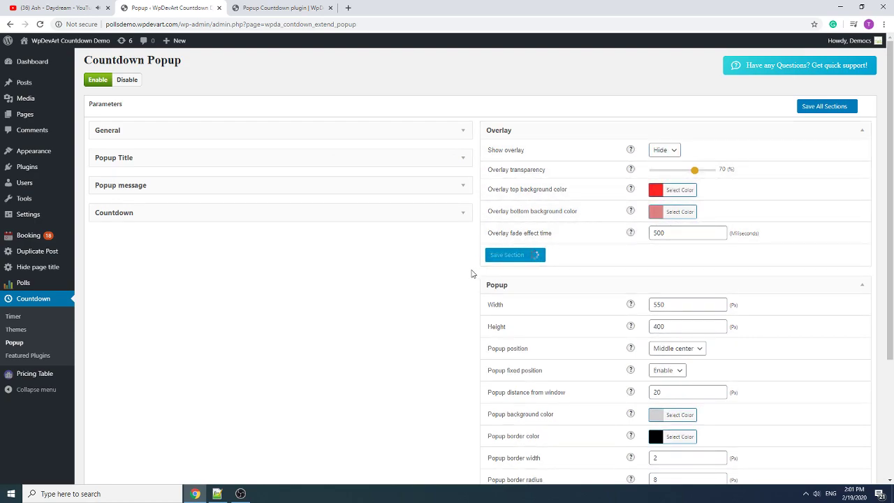
- Set the popup position to Bottom right and save the Popup section
scroll(449, 276, down, 2)
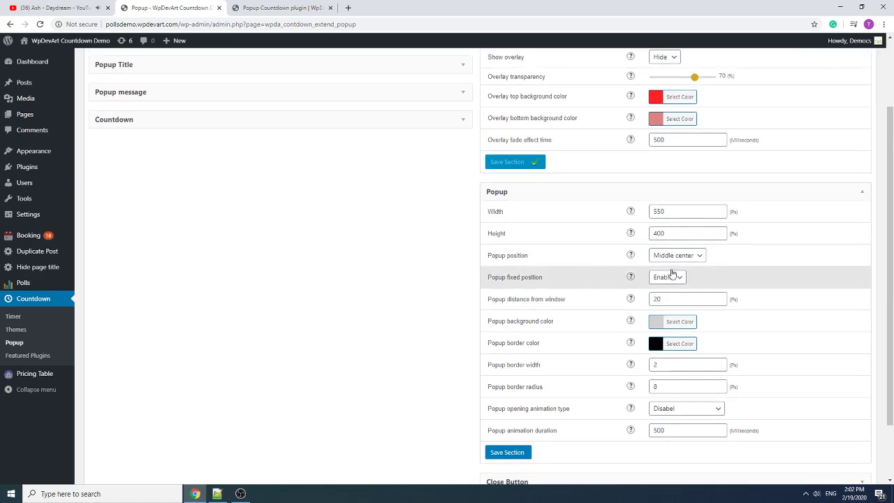
click(688, 254)
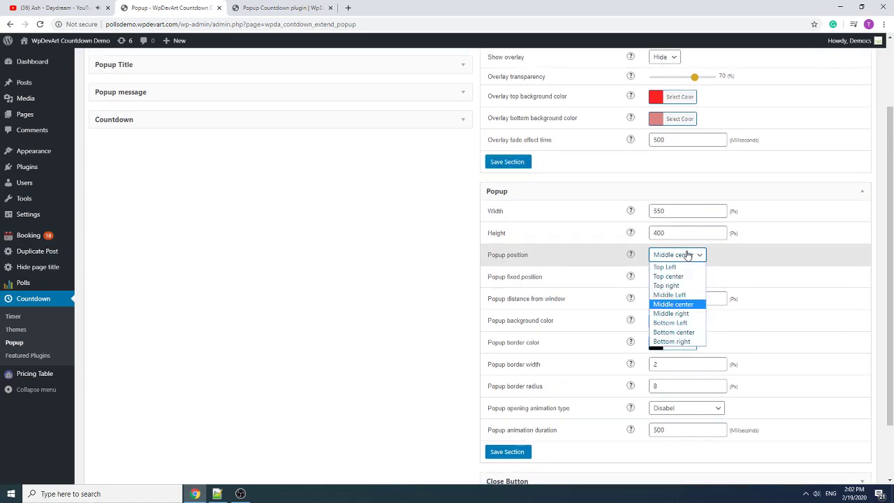
click(684, 342)
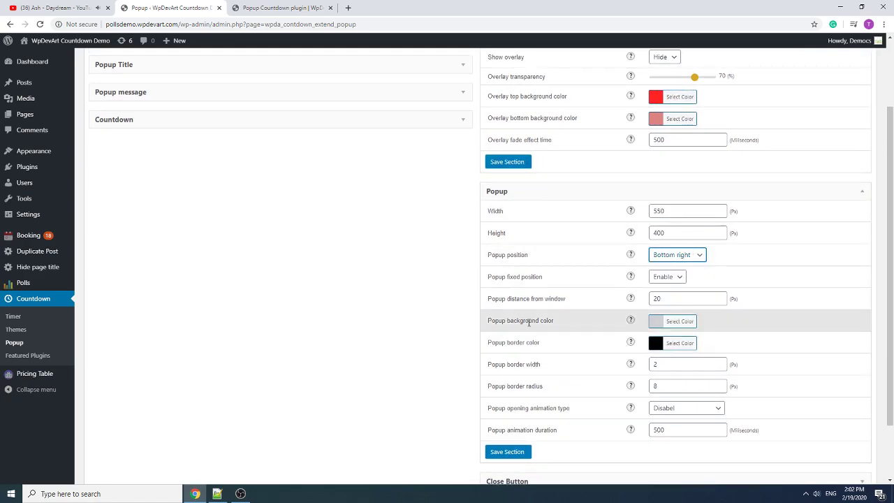
scroll(433, 283, down, 2)
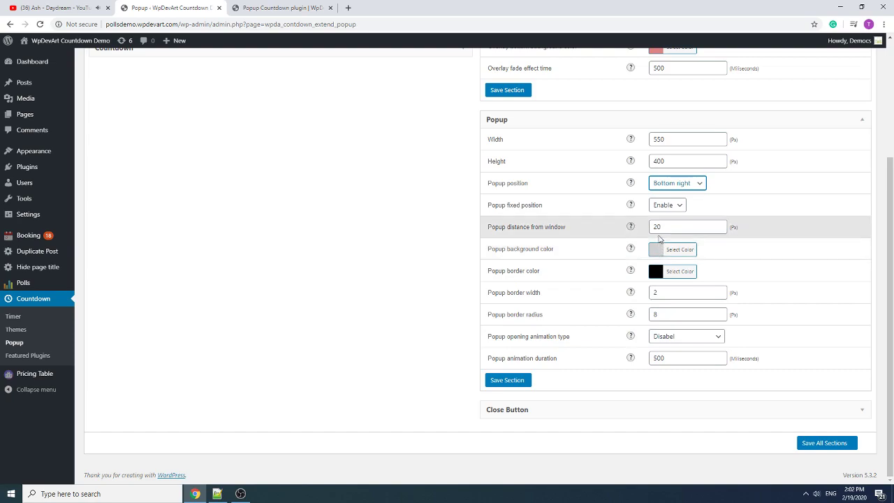
click(510, 384)
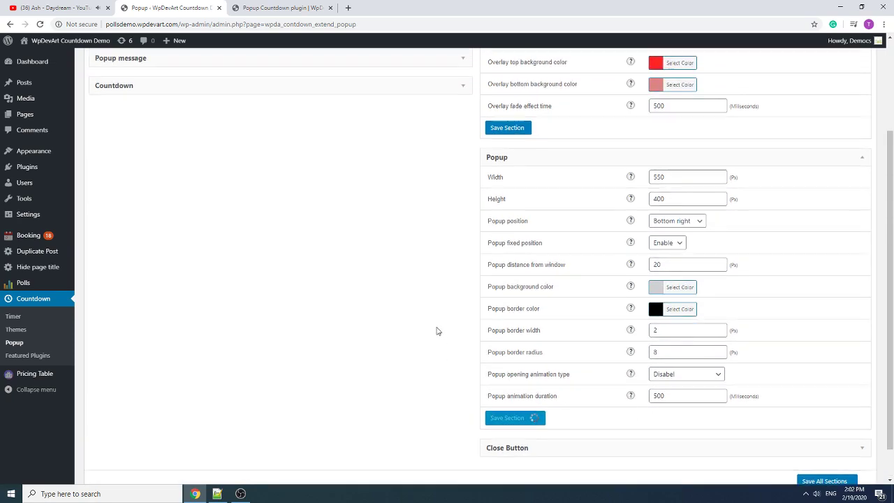
- Reload the published test page to check the popup's new position
click(267, 7)
click(113, 128)
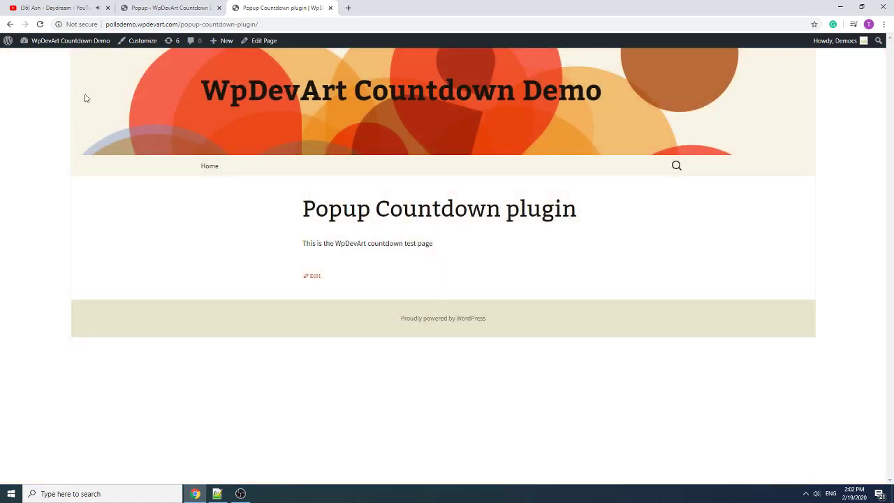
click(40, 25)
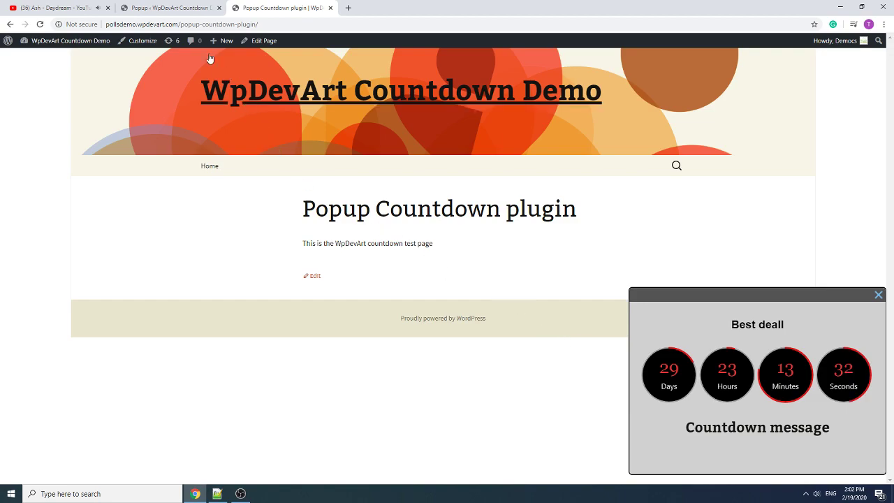
- In the General popup settings, move the Countdown element below Message in the element order and save the section
click(170, 7)
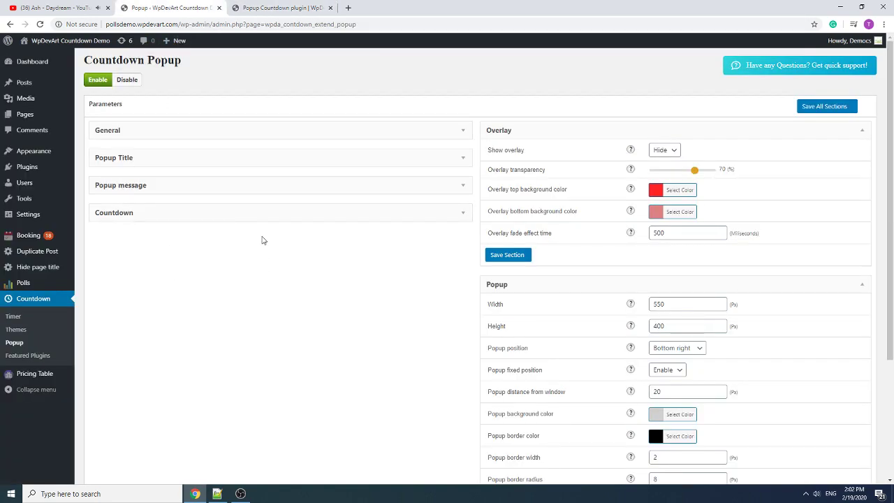
click(209, 160)
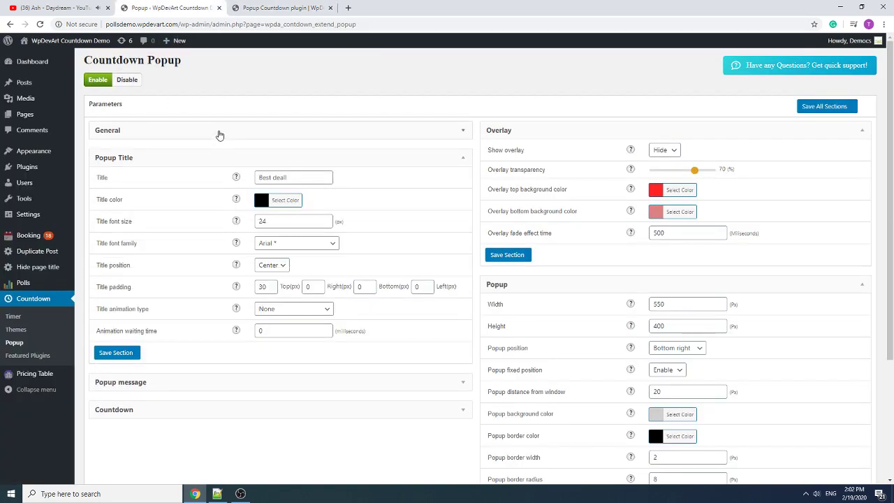
click(218, 135)
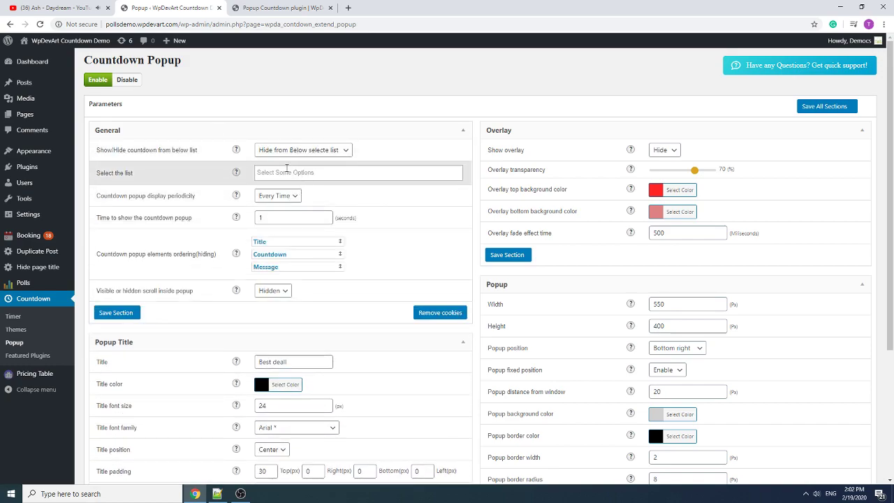
drag(275, 253, 305, 275)
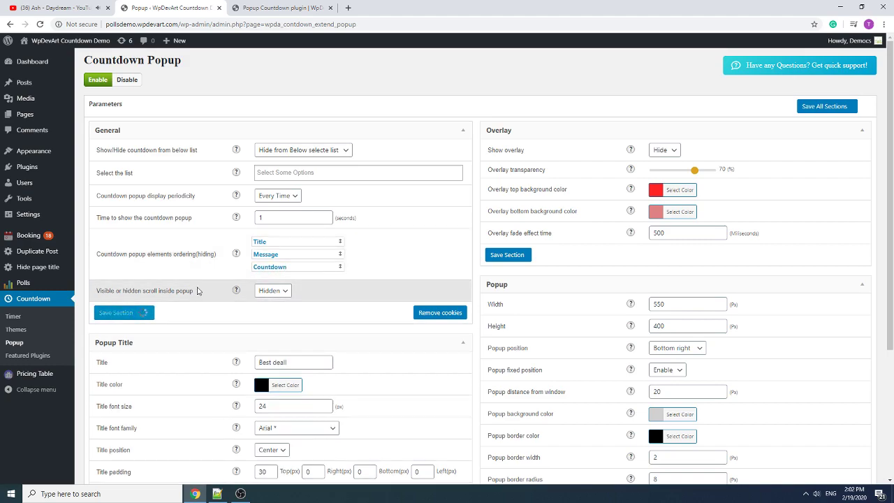
- Reload the published test page to check the new order of the popup elements
click(280, 7)
click(40, 23)
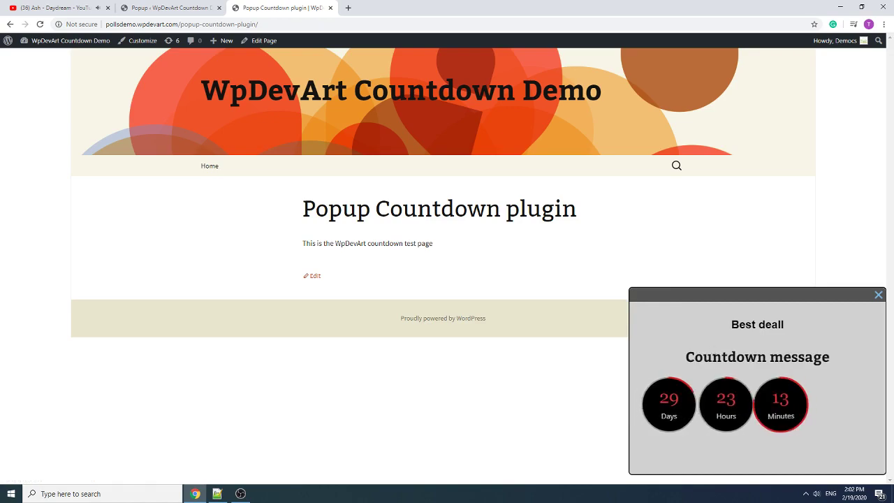
- In the General popup settings, add Logged out users and Logged in users to the hide list and save the section
click(174, 8)
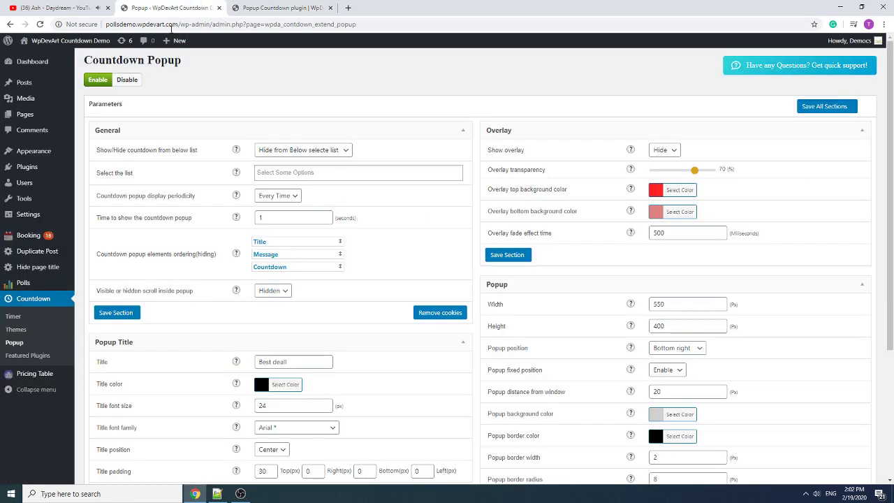
click(282, 196)
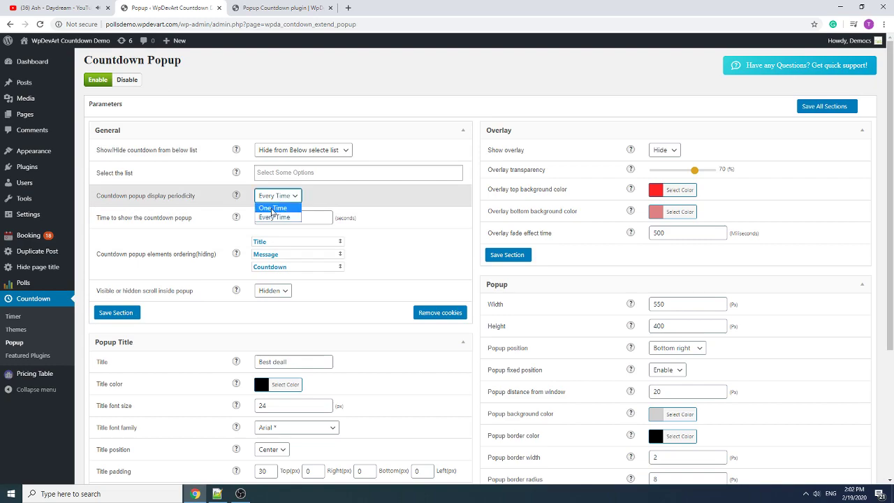
click(276, 201)
click(305, 174)
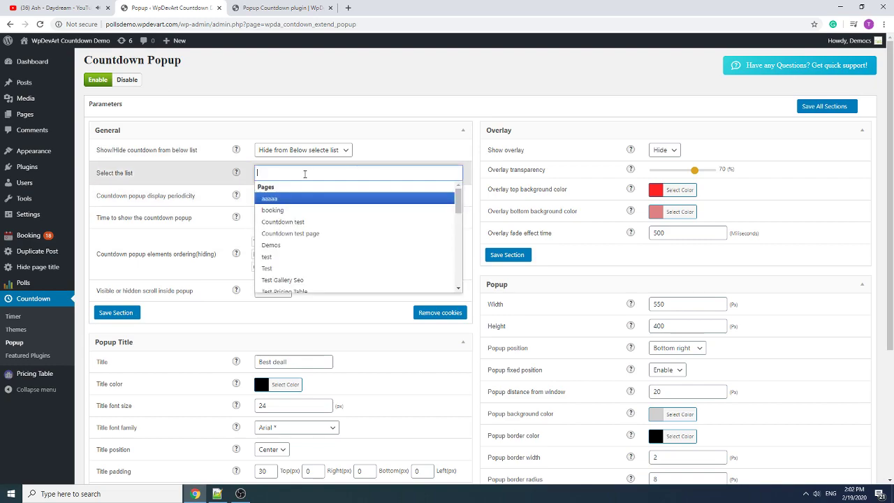
scroll(310, 237, down, 5)
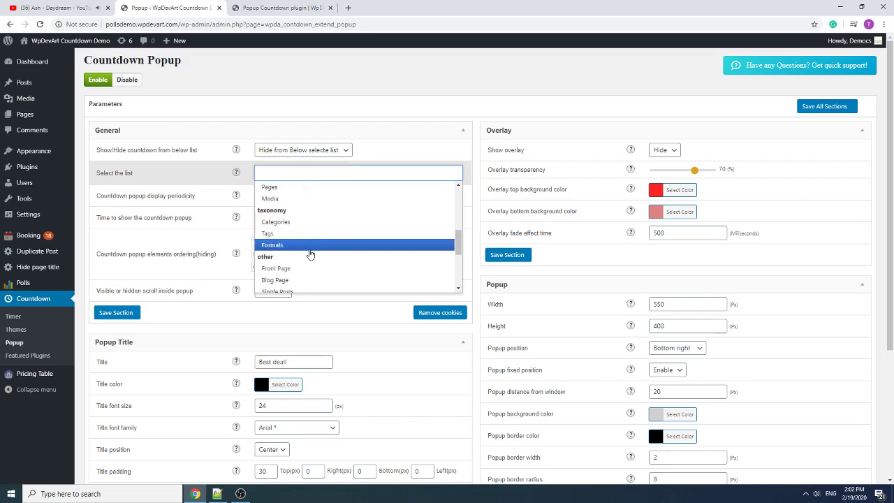
scroll(304, 263, down, 5)
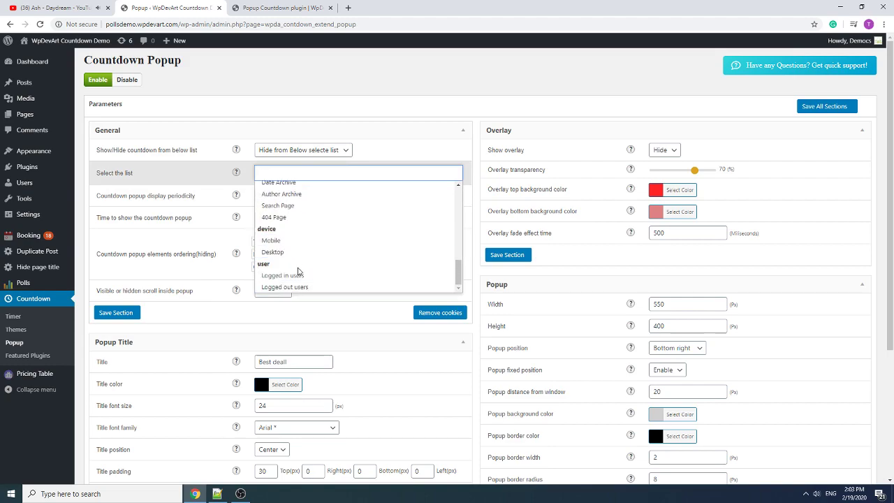
click(300, 287)
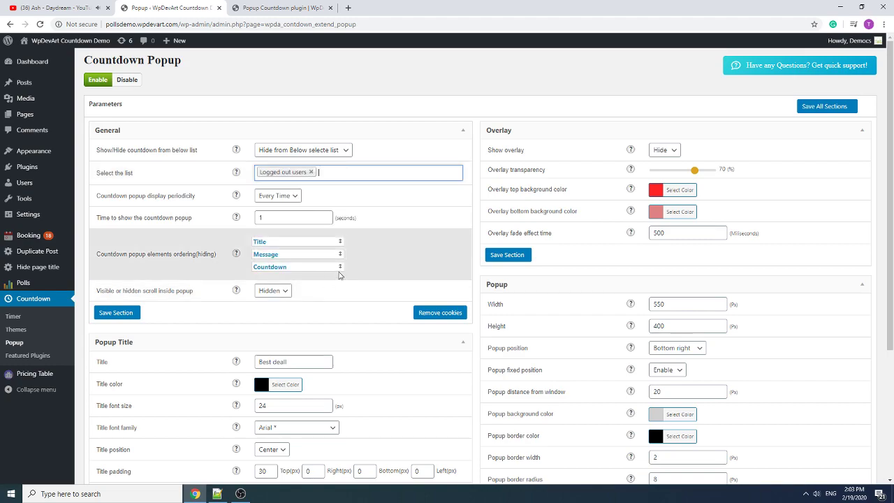
click(347, 172)
scroll(314, 262, down, 5)
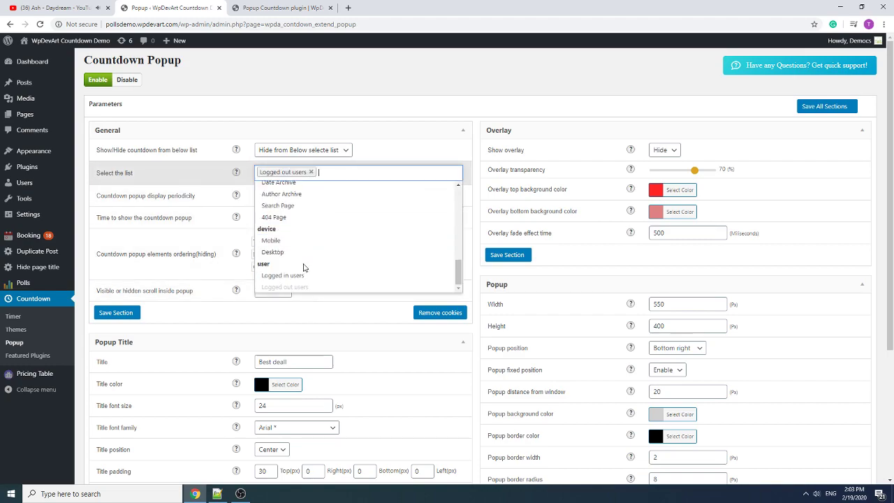
click(294, 275)
click(116, 313)
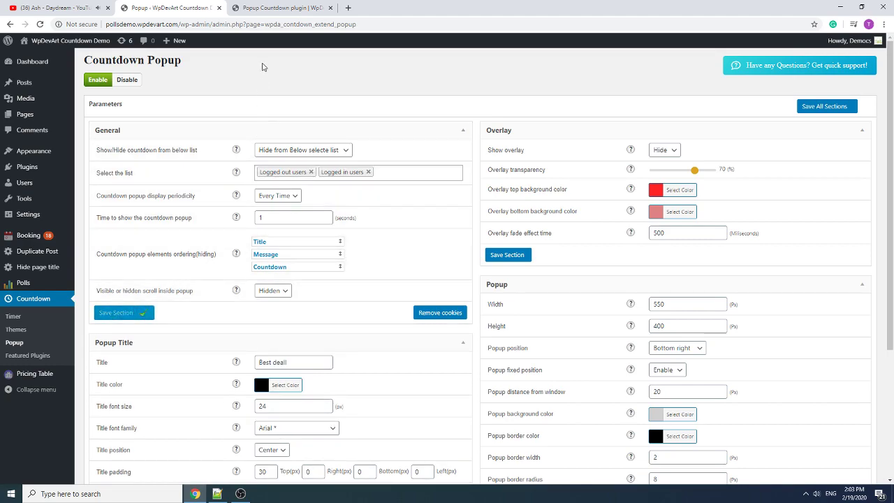
- Reload the published test page to check the popup's visibility with both user groups in the hide list
click(272, 8)
click(40, 25)
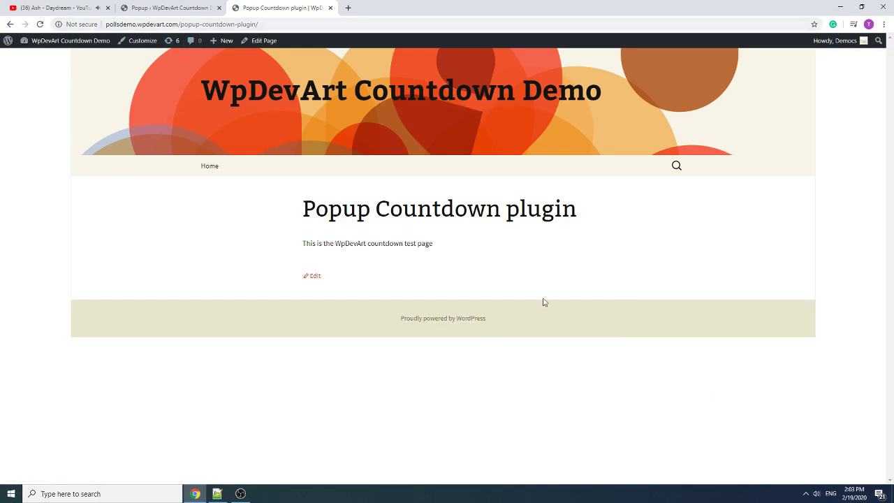
- Remove Logged out users from the popup's hide list and save the General section
click(167, 7)
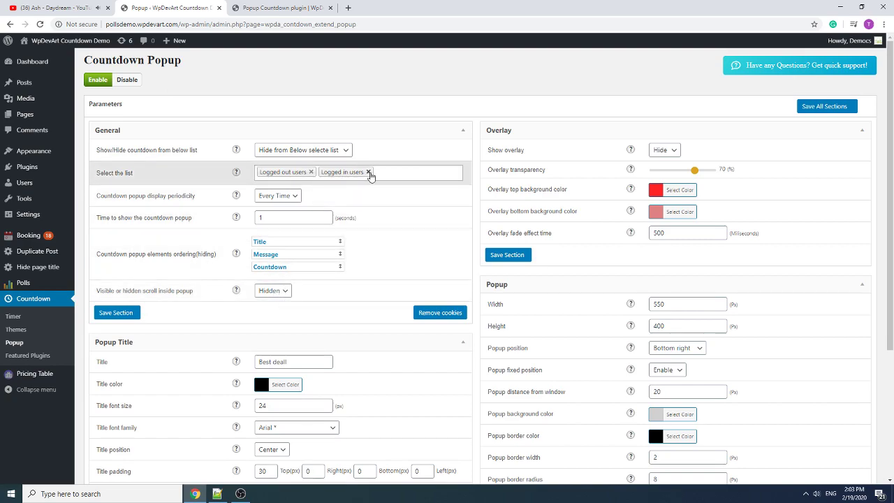
click(310, 172)
click(127, 314)
- Reload the published test page to check the popup with only Logged in users in the hide list
click(267, 8)
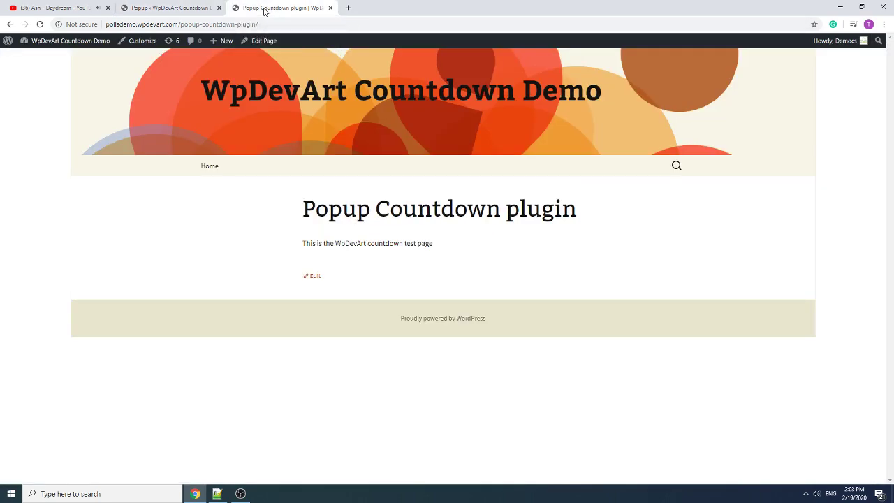
click(36, 26)
- Replace Logged in users with Logged out users in the popup's hide list and save the General section
click(169, 7)
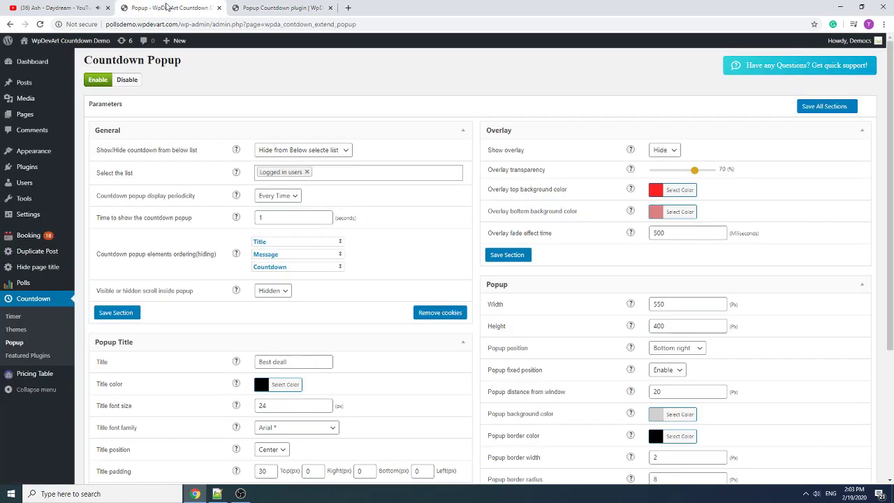
click(322, 173)
scroll(335, 244, down, 5)
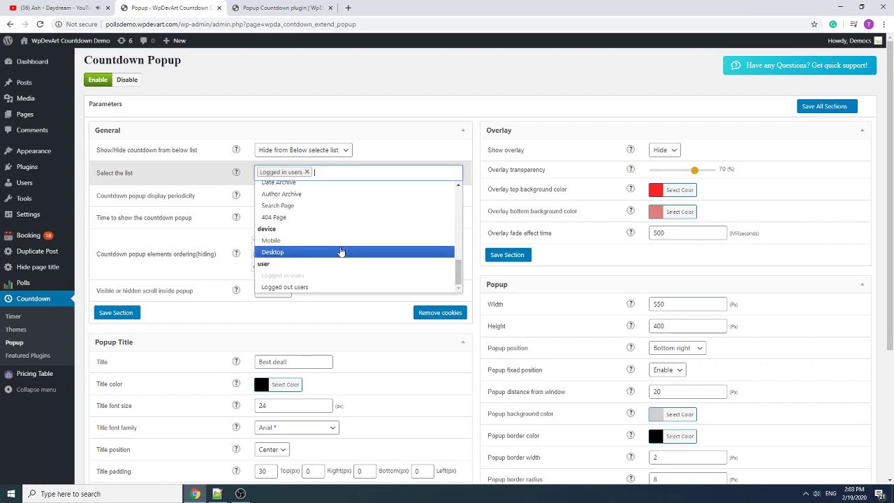
click(329, 287)
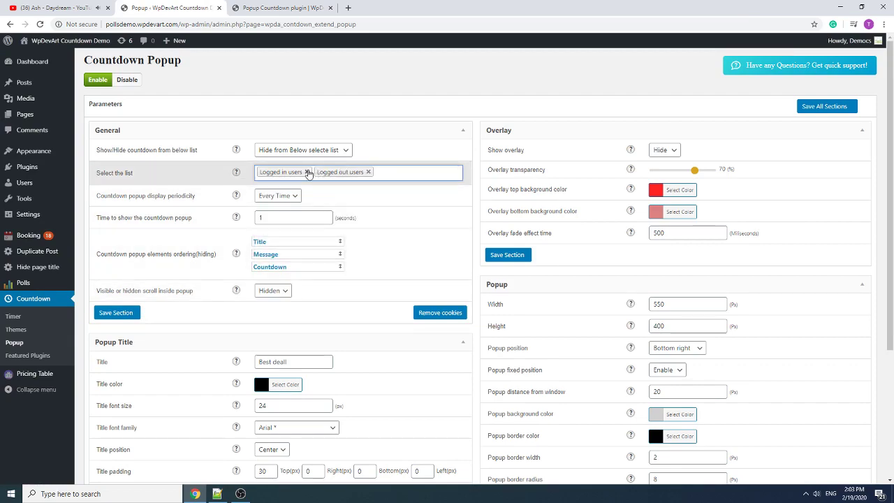
click(306, 172)
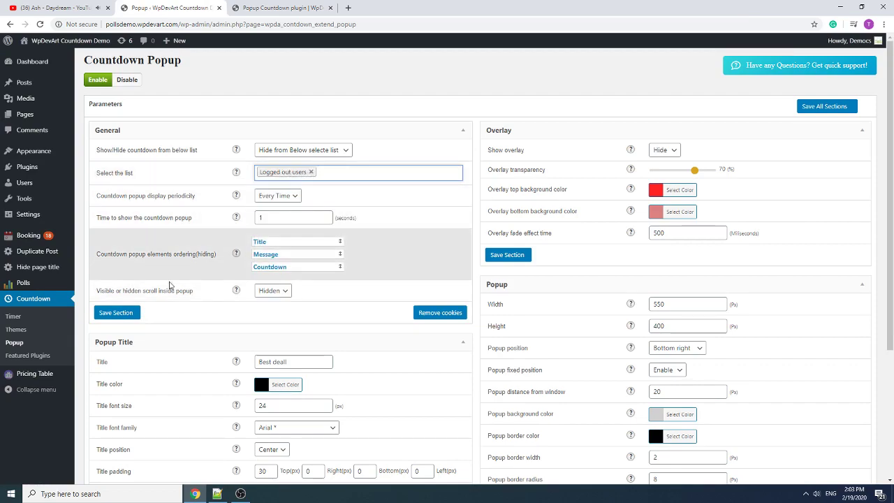
click(115, 312)
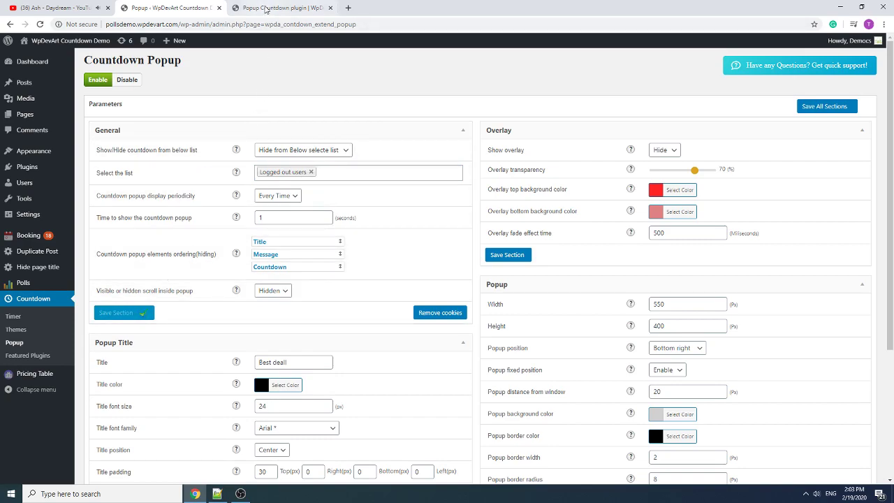
- Reload the published test page to check the popup with only Logged out users in the hide list
click(280, 8)
click(40, 25)
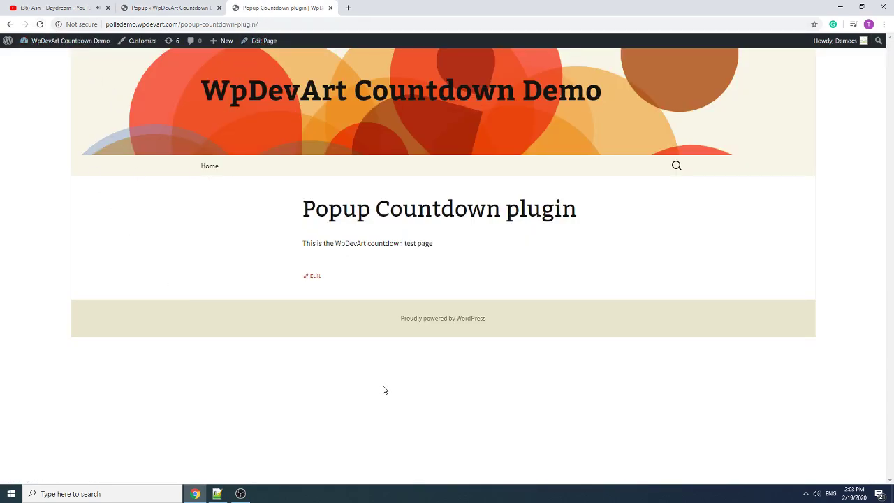